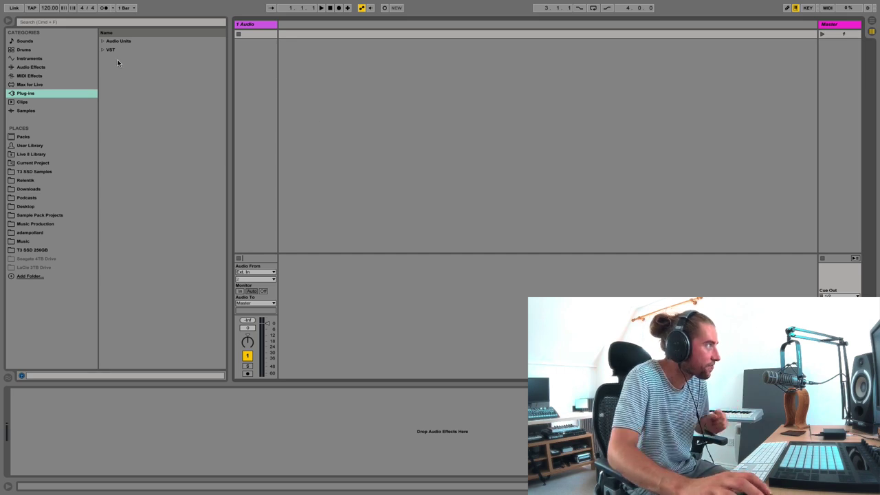
Step: Load BeatCraft Software's Loop Bazaar plug-in from the Audio Units list onto a track
{"action": "left_click", "coordinate": [103, 41]}
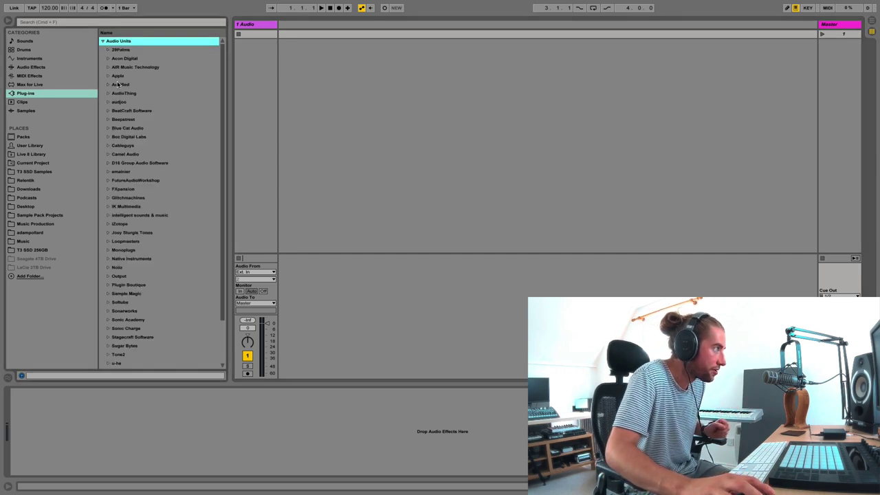
{"action": "scroll", "coordinate": [150, 191], "scroll_direction": "down", "scroll_amount": 3}
{"action": "scroll", "coordinate": [127, 206], "scroll_direction": "up", "scroll_amount": 3}
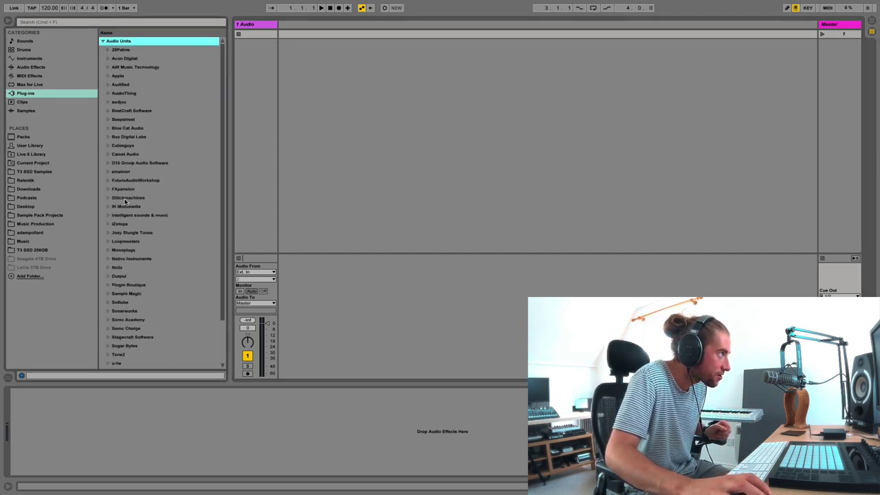
{"action": "left_click", "coordinate": [107, 112]}
{"action": "key", "text": "Right"}
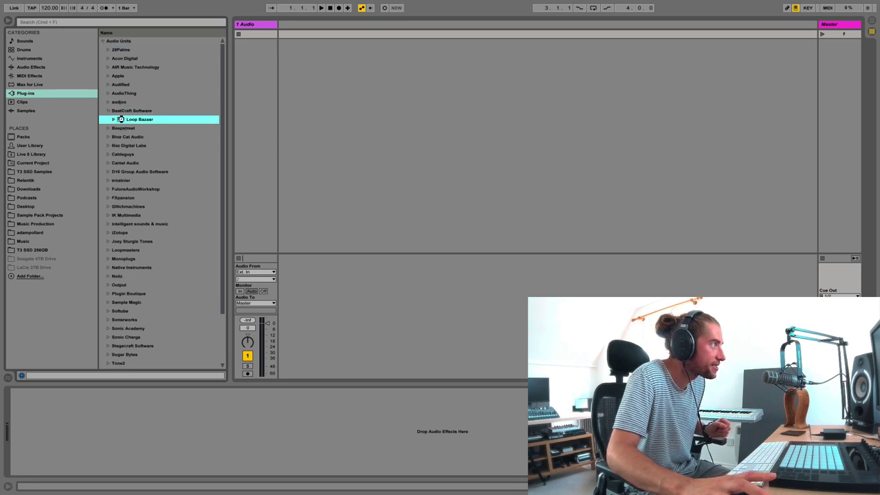
{"action": "key", "text": "Return"}
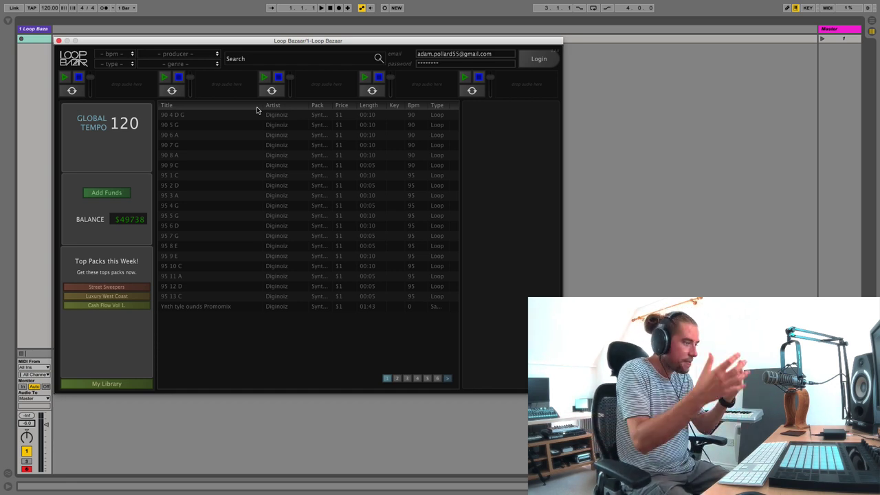
Step: Search the Loop Bazaar catalogue for "analog house"
{"action": "left_click", "coordinate": [255, 59]}
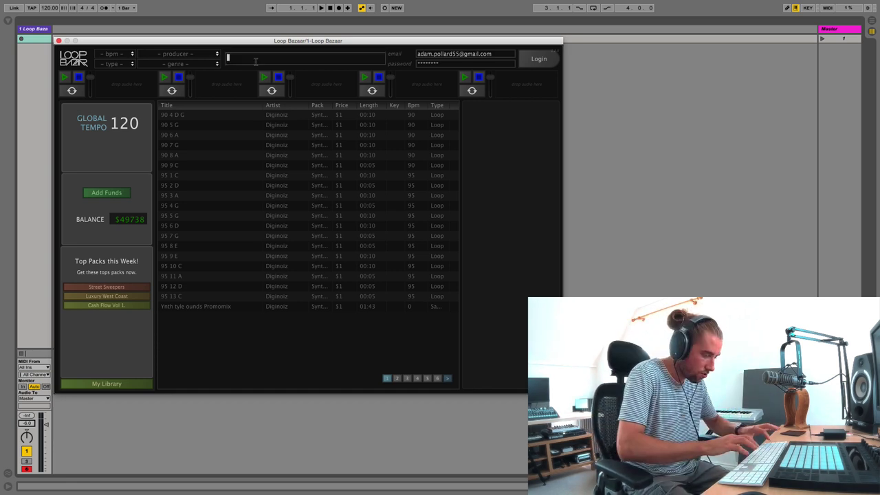
{"action": "type", "text": "analo"}
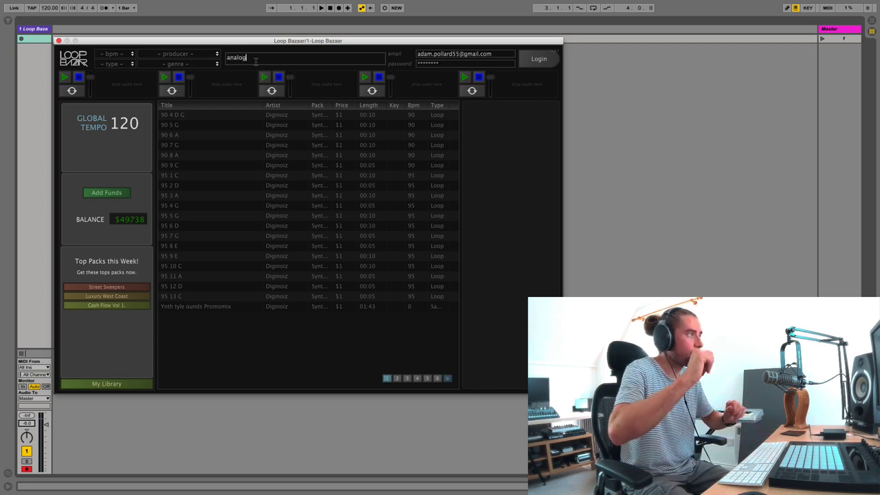
{"action": "type", "text": "g"}
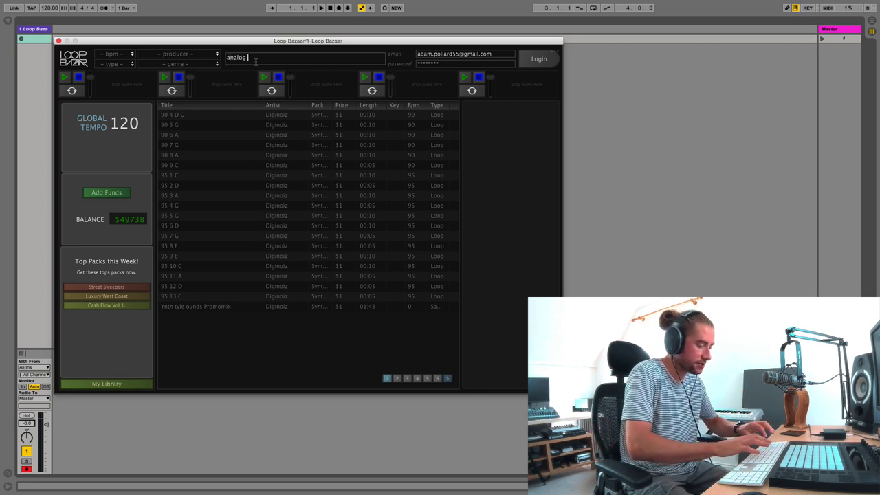
{"action": "type", "text": " house"}
{"action": "key", "text": "Return"}
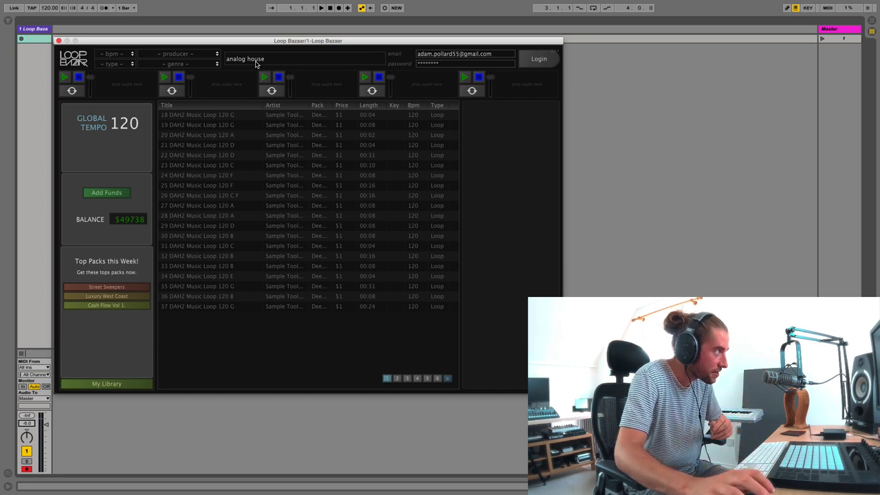
Step: Load "25 DAH2 Music Loop 120 F" into the first loop slot and preview it twice, stopping it each time
{"action": "left_click", "coordinate": [217, 186]}
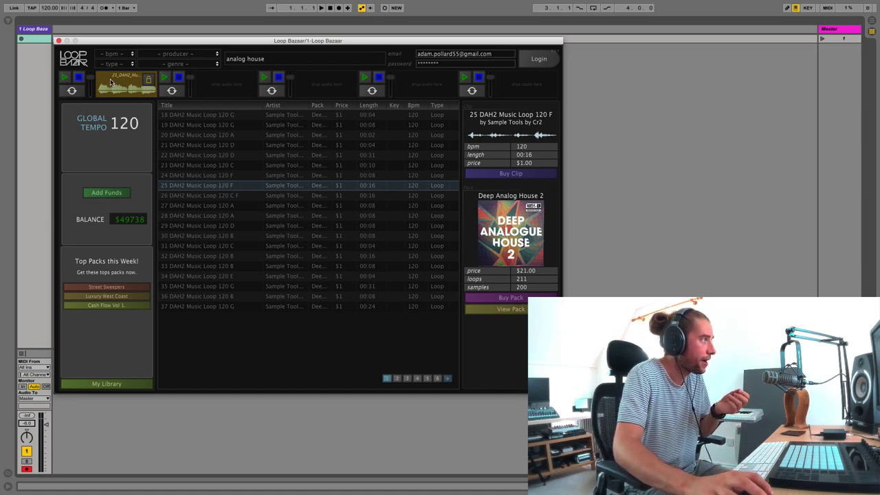
{"action": "left_click", "coordinate": [63, 79]}
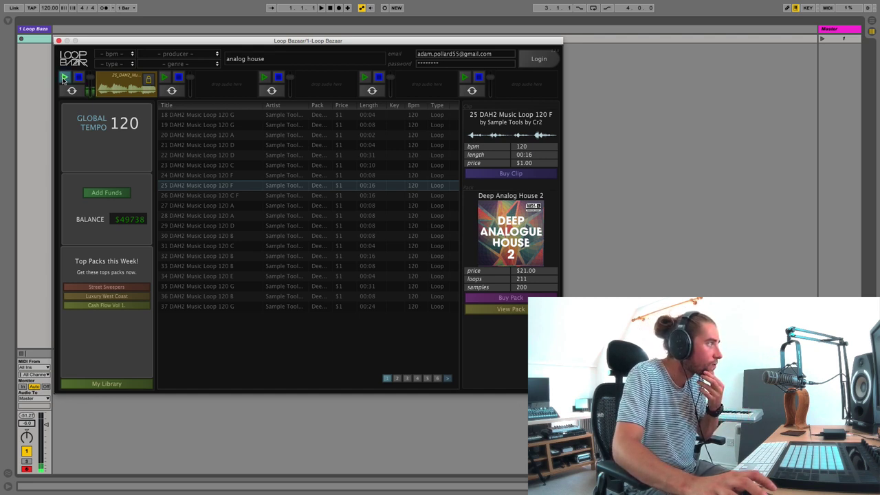
{"action": "left_click", "coordinate": [75, 79]}
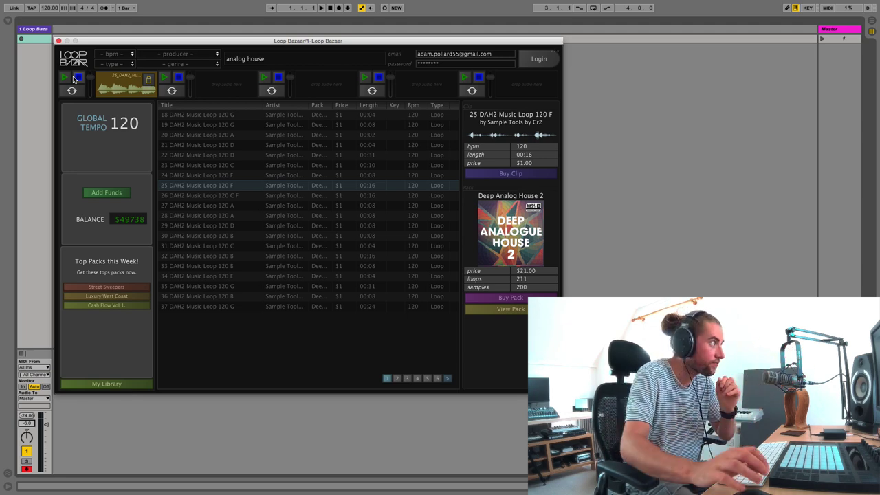
{"action": "left_click", "coordinate": [63, 78]}
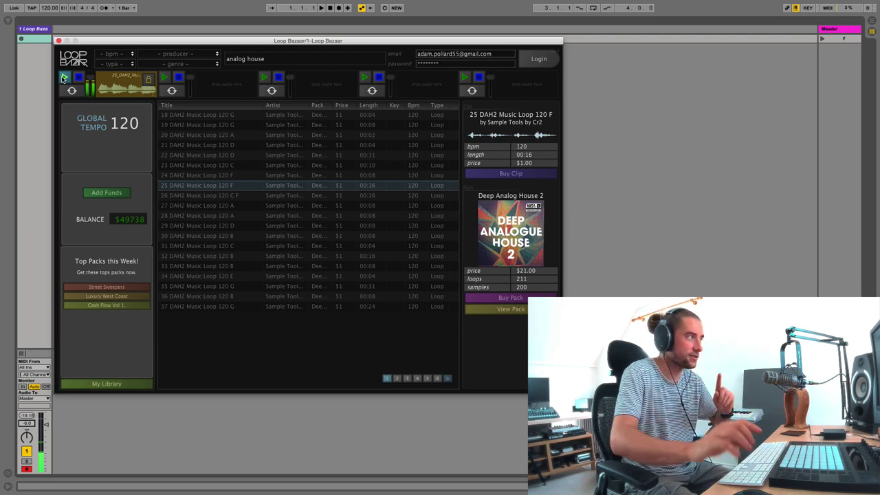
{"action": "left_click", "coordinate": [80, 78]}
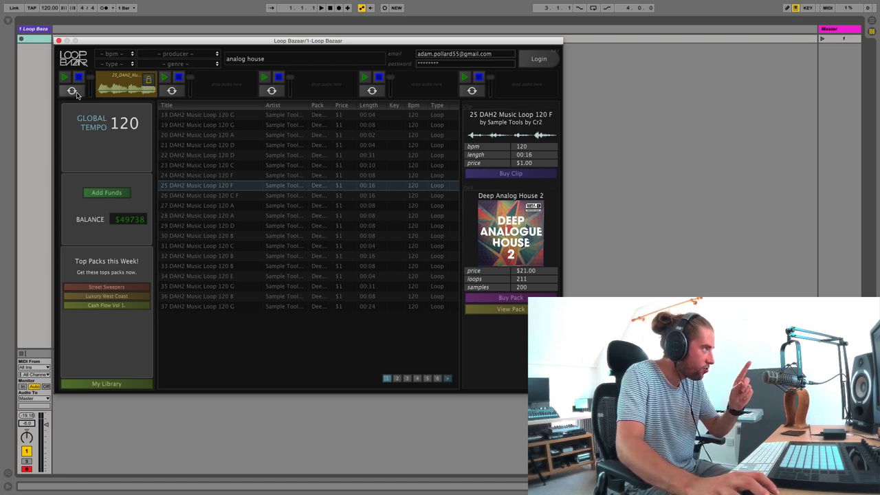
Step: Turn on sync for the first loop slot and set the project tempo to 100 BPM
{"action": "left_click", "coordinate": [74, 93]}
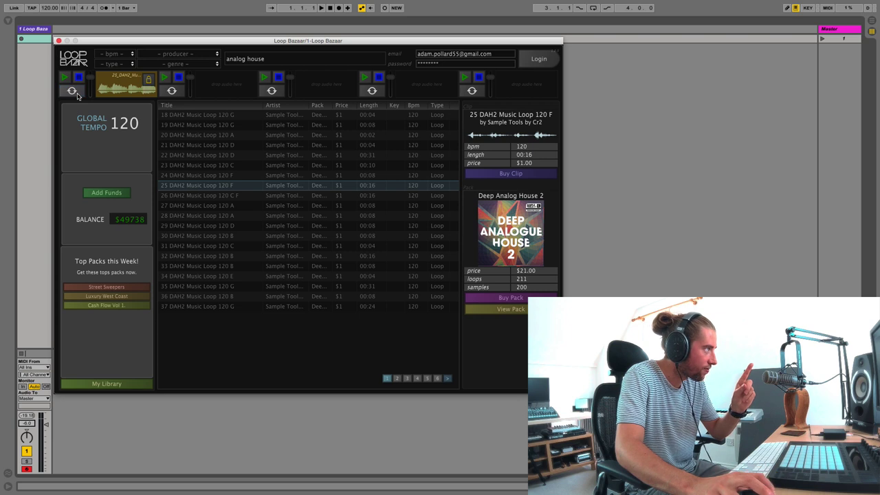
{"action": "left_click", "coordinate": [50, 10]}
{"action": "left_click_drag", "start_coordinate": [50, 7], "coordinate": [50, 22]}
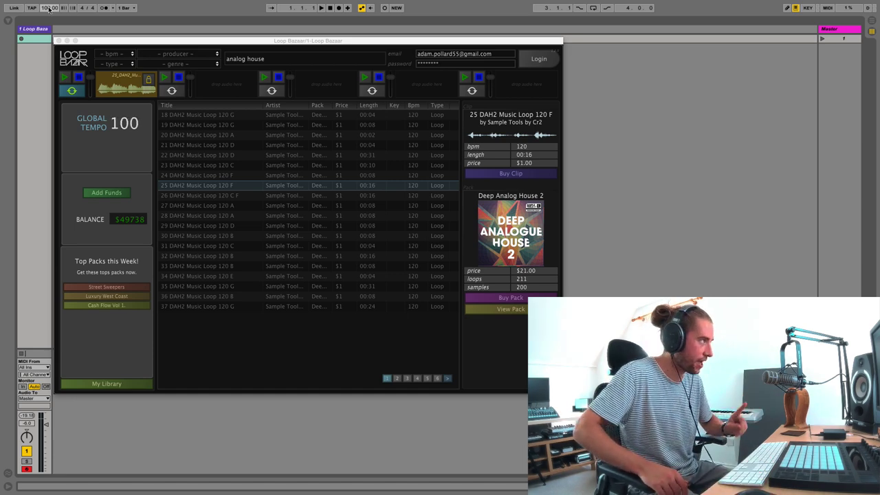
Step: Start the first slot's loop and run the project playback so the loop plays in sync
{"action": "left_click", "coordinate": [64, 77]}
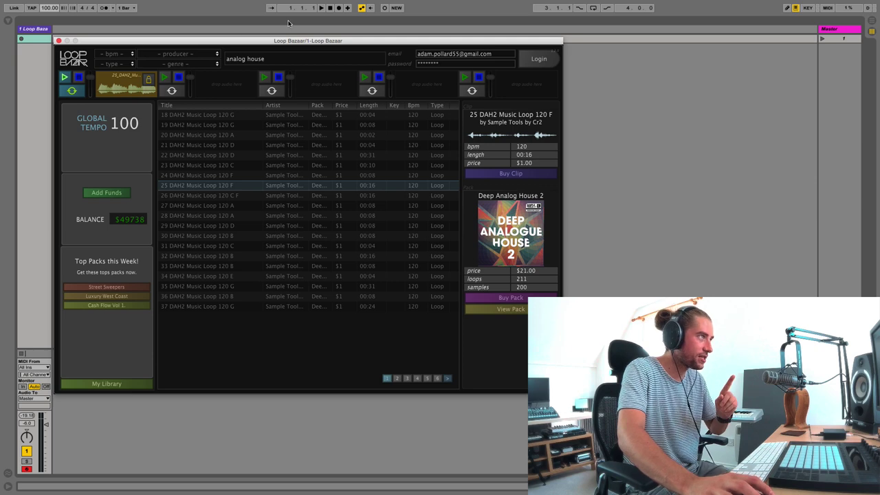
{"action": "left_click", "coordinate": [320, 7]}
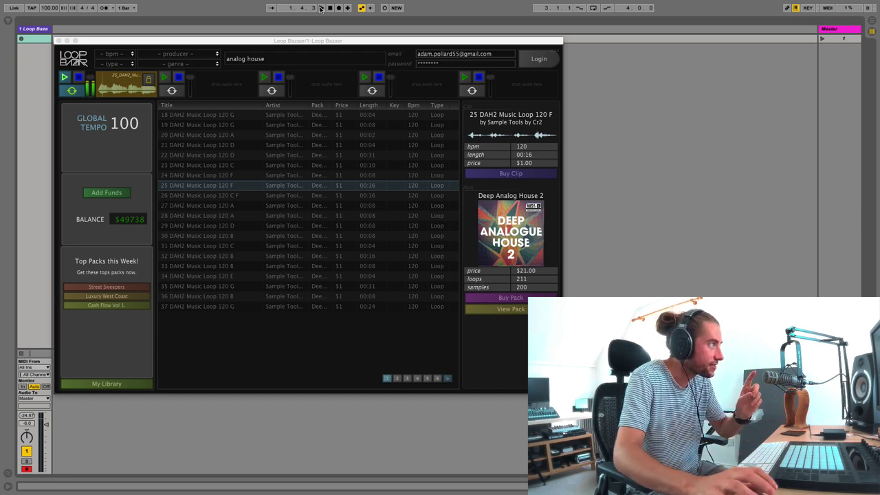
{"action": "left_click", "coordinate": [117, 69]}
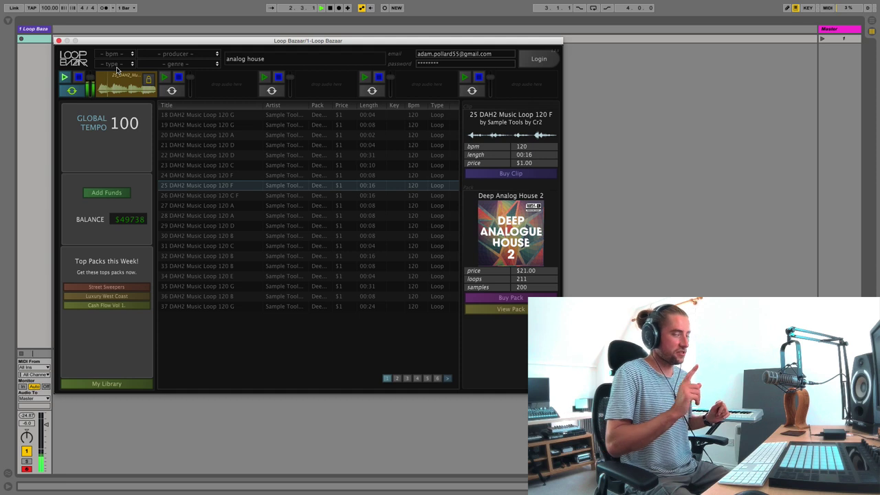
Step: Try the loop at 137 BPM, return the project tempo to 100 BPM and stop the loop
{"action": "left_click_drag", "start_coordinate": [50, 7], "coordinate": [49, 0]}
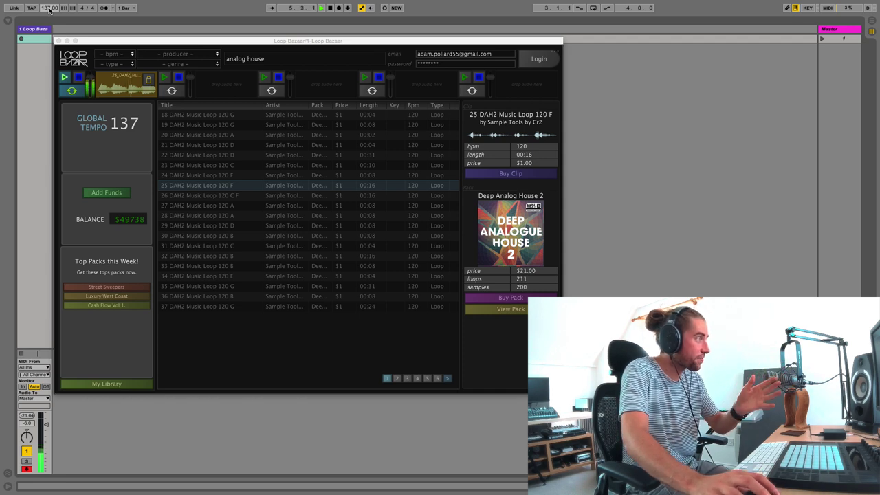
{"action": "left_click_drag", "start_coordinate": [49, 9], "coordinate": [50, 33]}
{"action": "left_click_drag", "start_coordinate": [49, 7], "coordinate": [49, 9]}
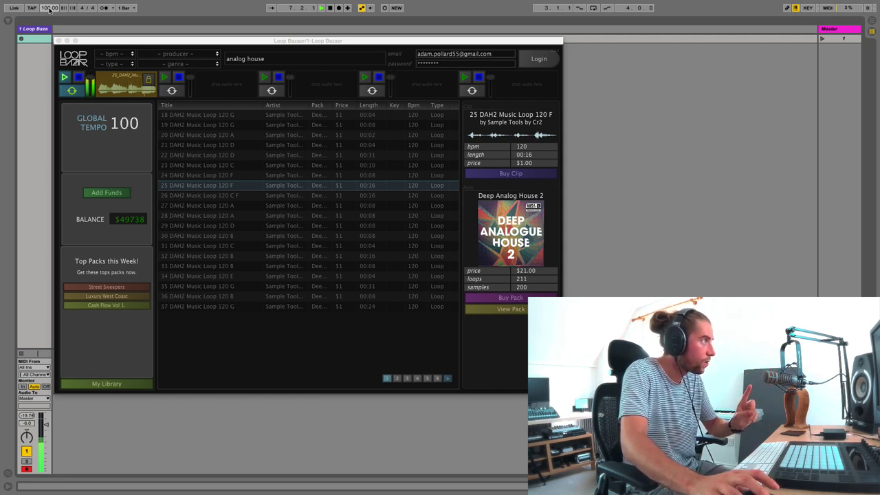
{"action": "left_click", "coordinate": [79, 76]}
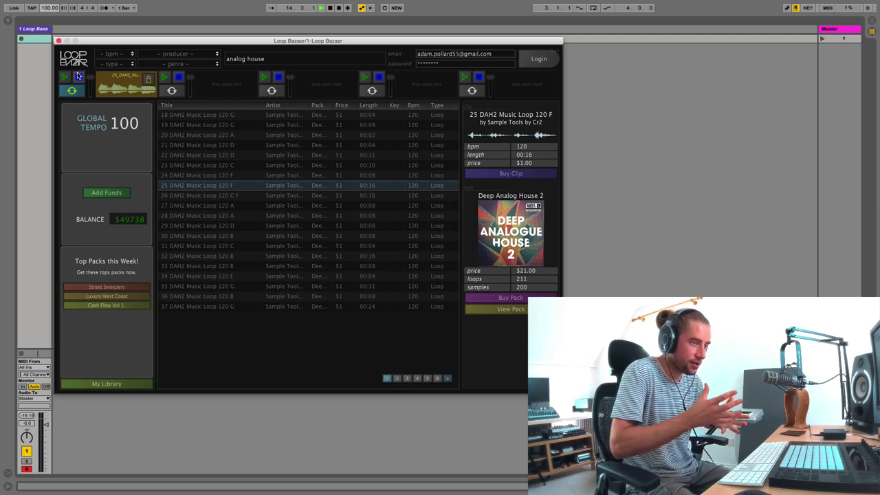
Step: Search the catalogue for "beat" and filter the loops to the 80-100 bpm range
{"action": "left_click", "coordinate": [263, 58]}
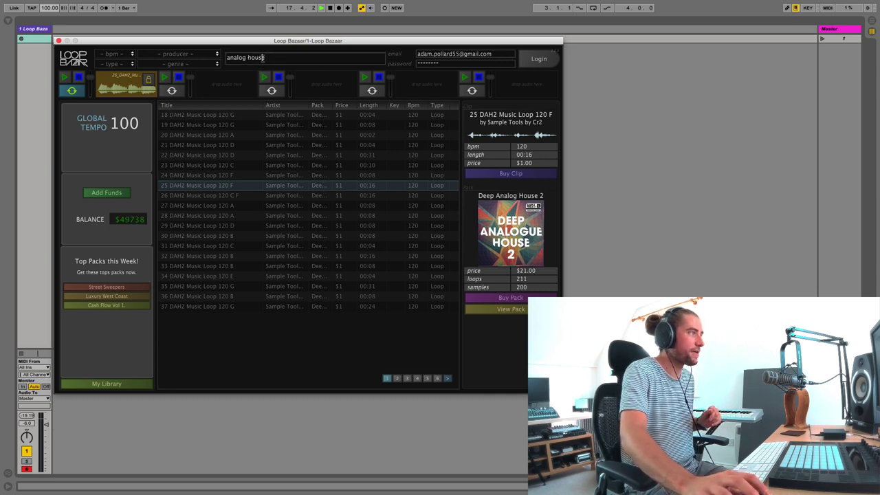
{"action": "key", "text": "super+a"}
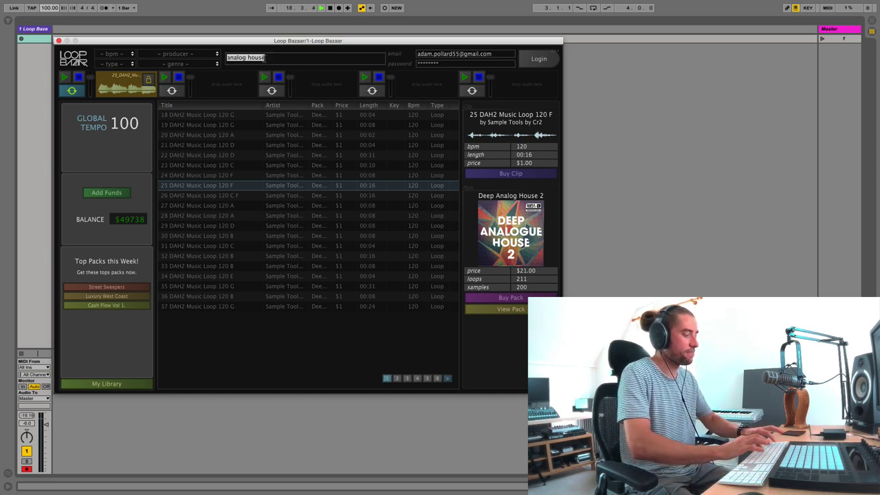
{"action": "type", "text": "beat"}
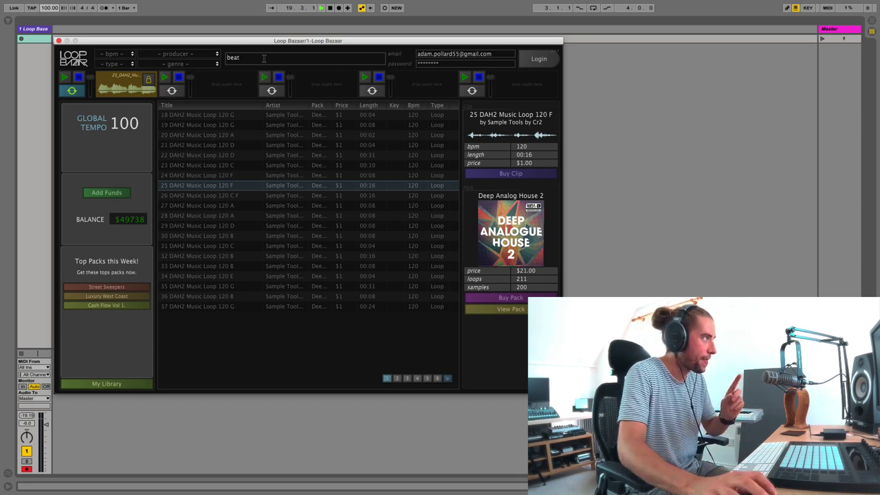
{"action": "left_click", "coordinate": [123, 55]}
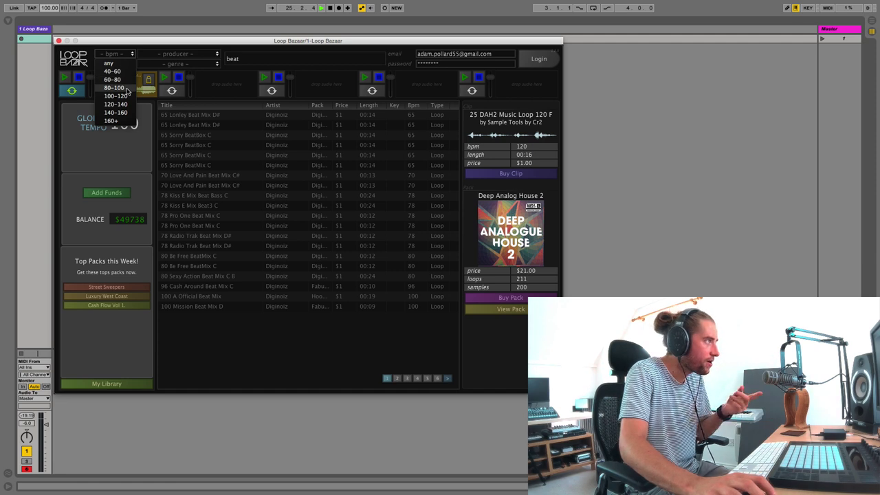
{"action": "left_click", "coordinate": [115, 88]}
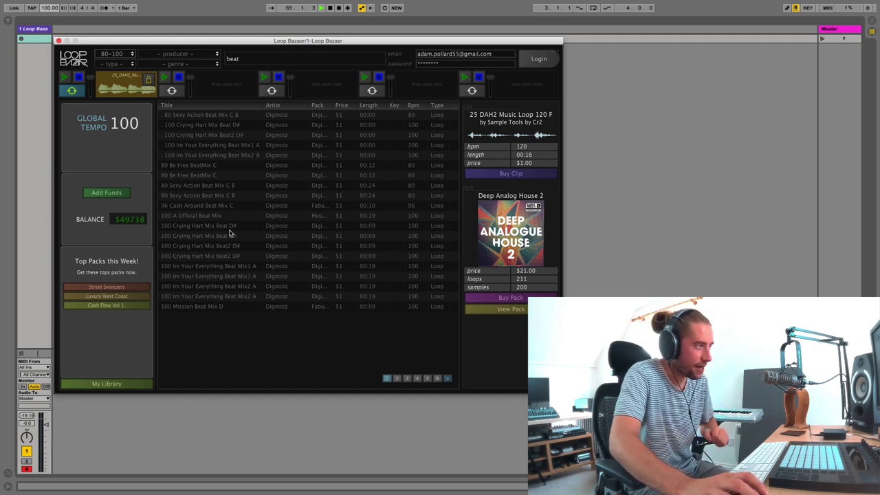
Step: Load "100 Im Your Everything Beat Mix2 A" into the second loop slot and turn on its sync
{"action": "left_click", "coordinate": [224, 297]}
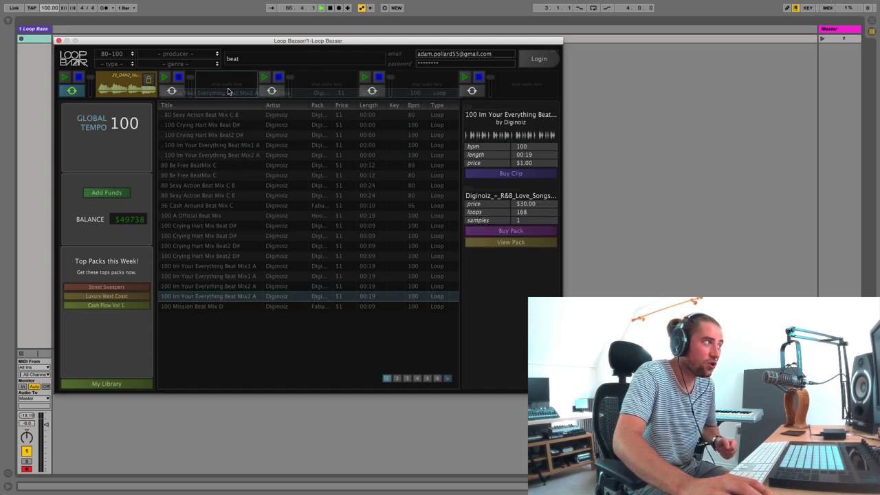
{"action": "left_click_drag", "start_coordinate": [294, 88], "coordinate": [243, 86]}
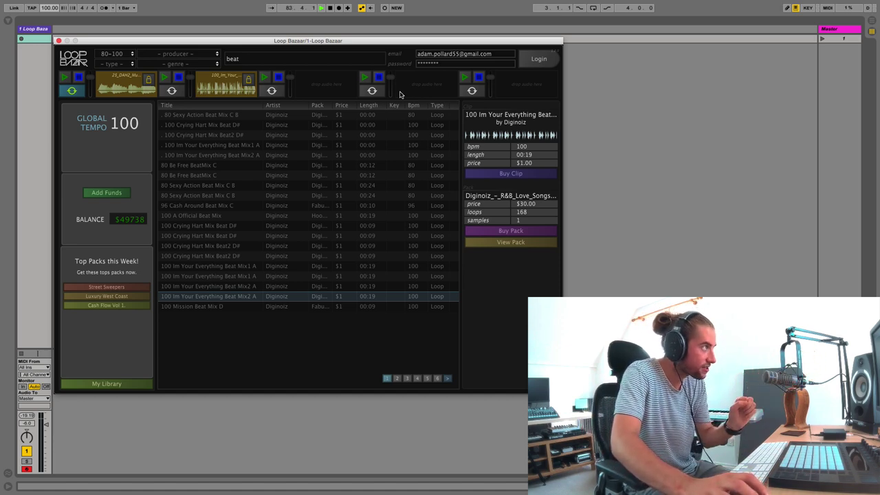
{"action": "left_click", "coordinate": [173, 91]}
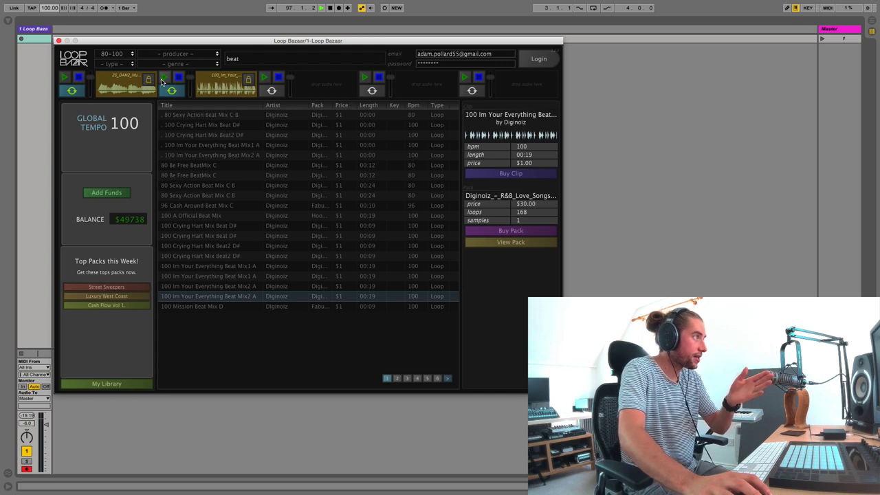
Step: Play the second slot's beat loop and bring in the first slot's music loop alongside it
{"action": "left_click", "coordinate": [163, 79]}
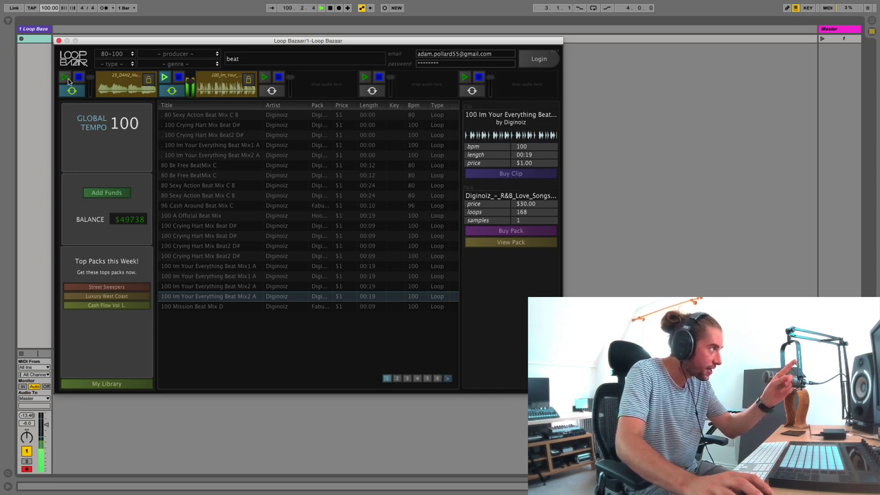
{"action": "left_click", "coordinate": [66, 79]}
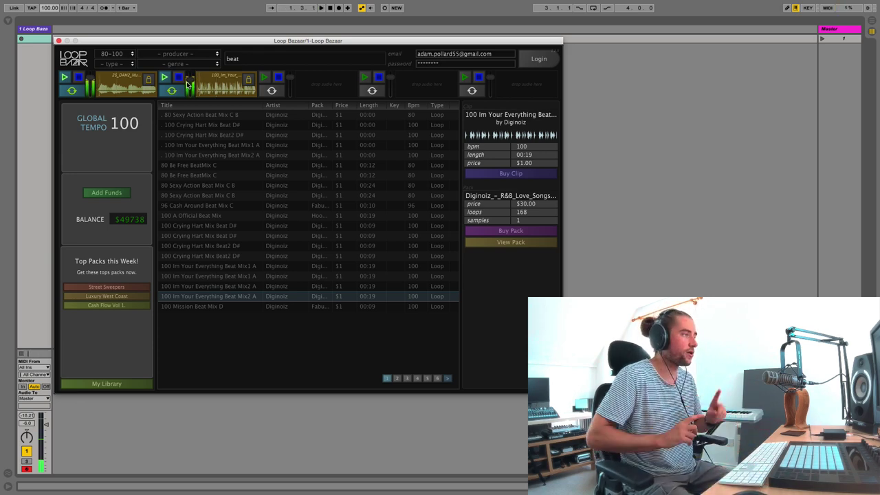
Step: Purchase the audio loops in the first and second slots and play both unlocked loops together with the project running
{"action": "left_click", "coordinate": [147, 83]}
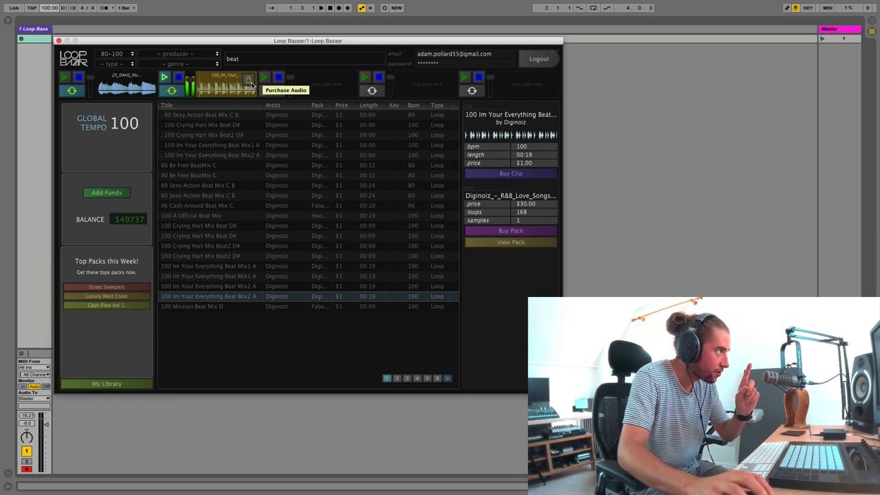
{"action": "left_click", "coordinate": [251, 84]}
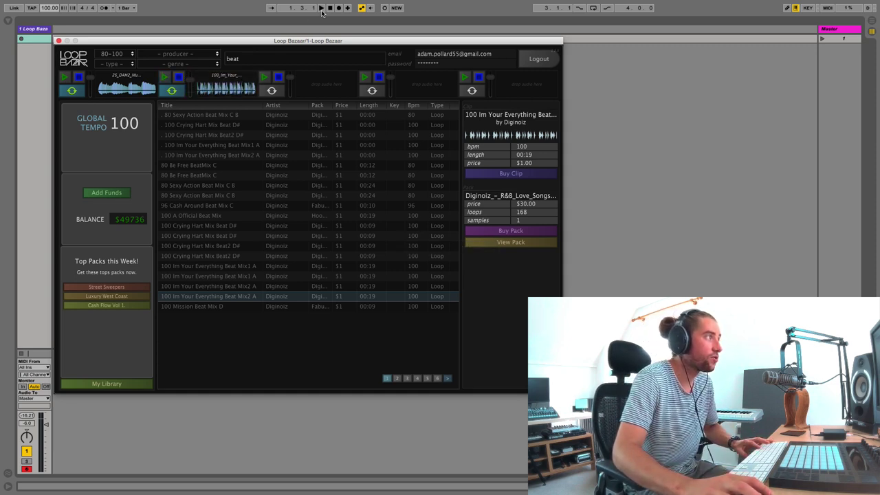
{"action": "left_click", "coordinate": [164, 77]}
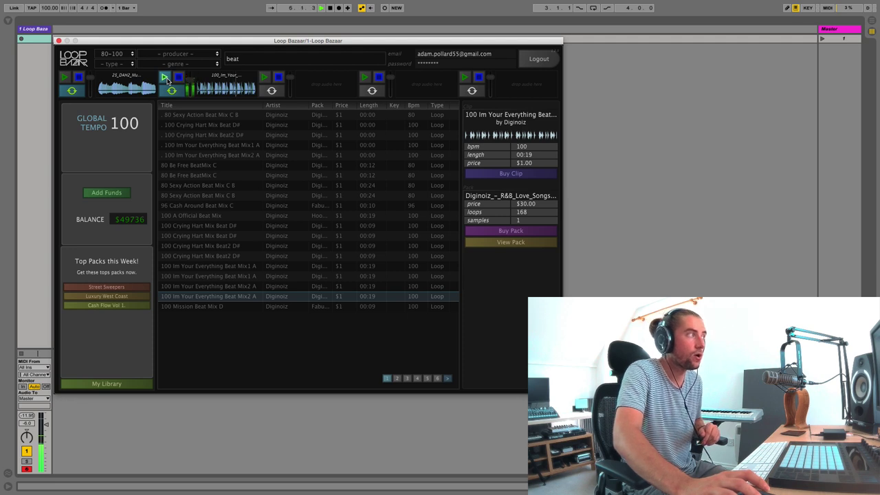
{"action": "left_click", "coordinate": [64, 78]}
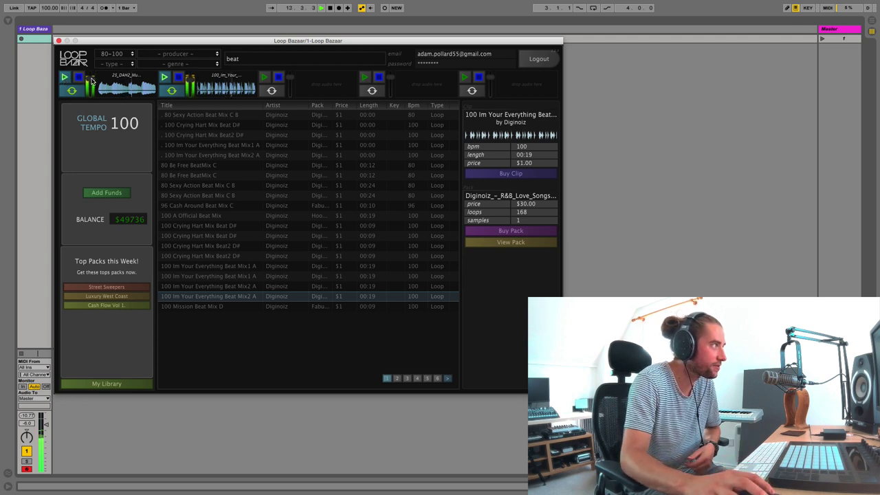
Step: Stop the project playback and show the Arrangement View with the browser hidden
{"action": "left_click", "coordinate": [164, 77]}
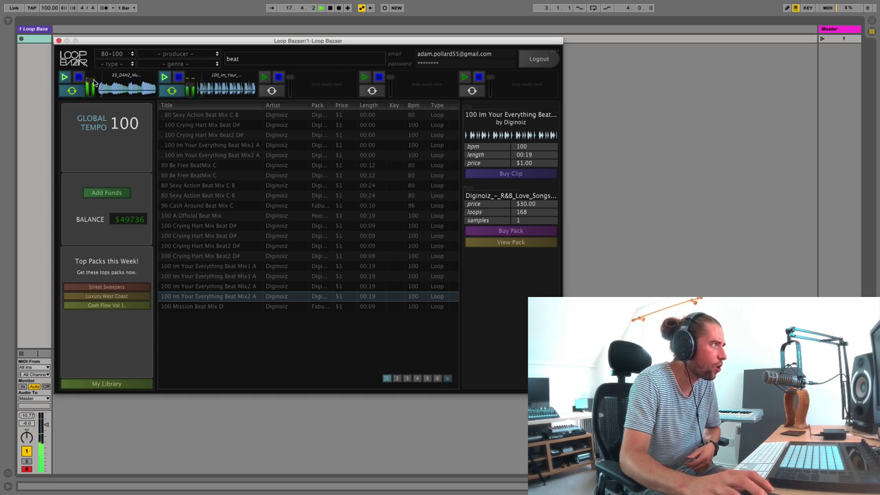
{"action": "left_click", "coordinate": [330, 8]}
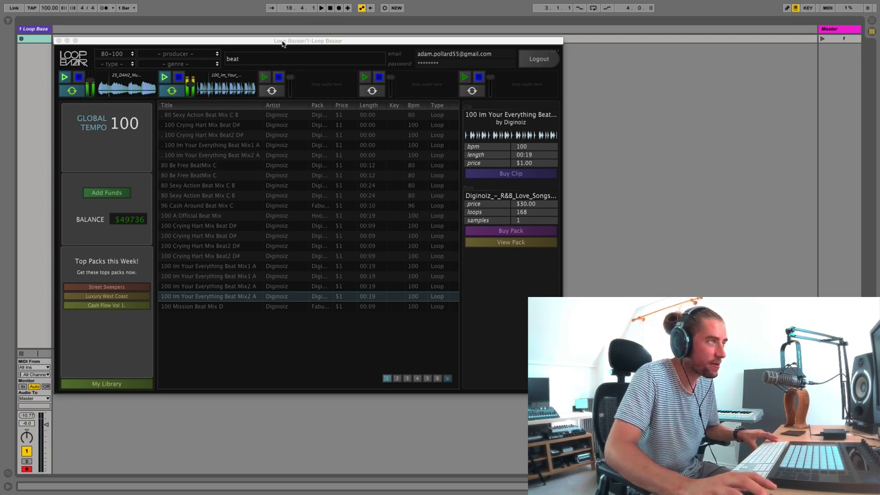
{"action": "key", "text": "Tab"}
{"action": "key", "text": "super+alt+b"}
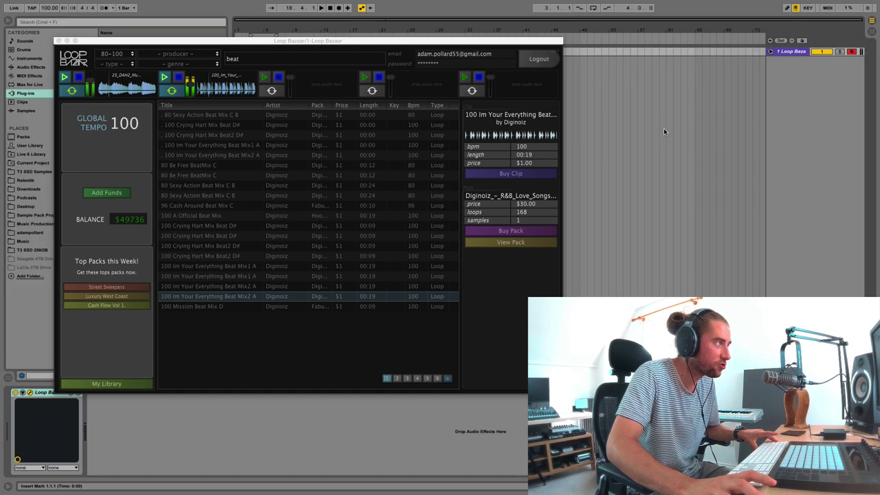
{"action": "key", "text": "super+alt+b"}
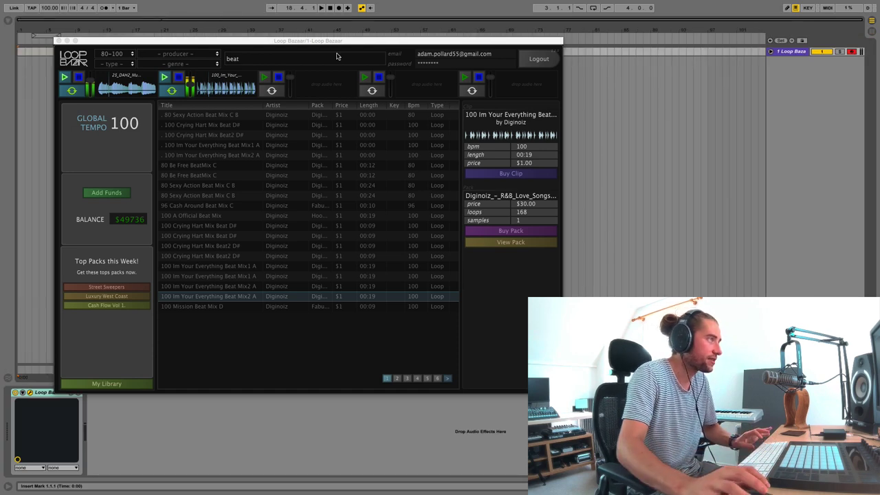
Step: Add two audio tracks below the Loop Bazaar track and move the plug-in window clear of them
{"action": "left_click", "coordinate": [353, 43]}
{"action": "left_click_drag", "start_coordinate": [352, 43], "coordinate": [373, 99]}
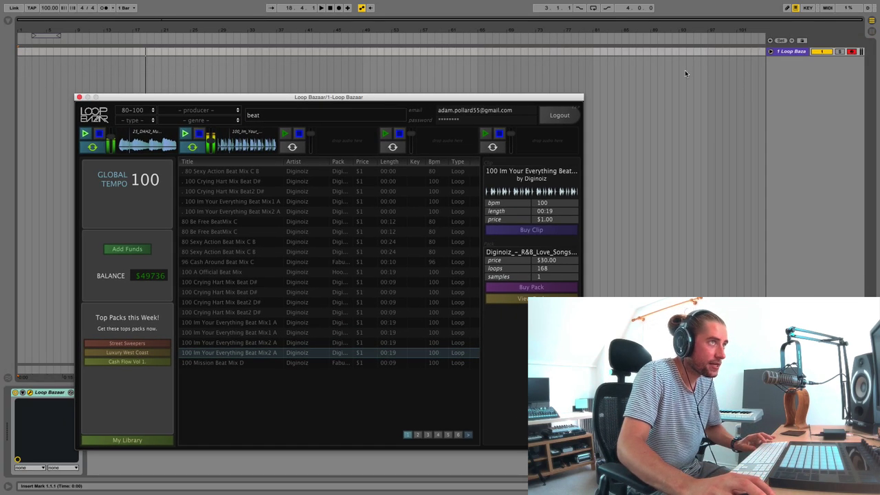
{"action": "left_click", "coordinate": [789, 52]}
{"action": "key", "text": "super+t"}
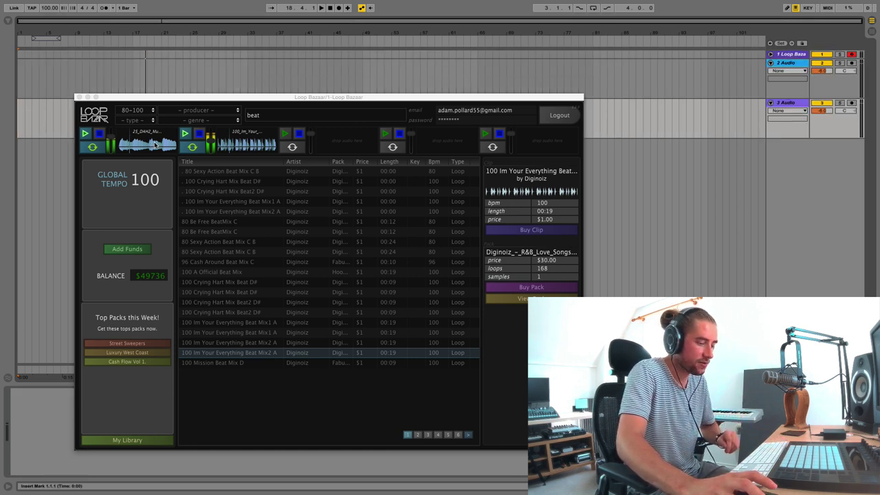
{"action": "key", "text": "super+comma"}
{"action": "left_click", "coordinate": [579, 71]}
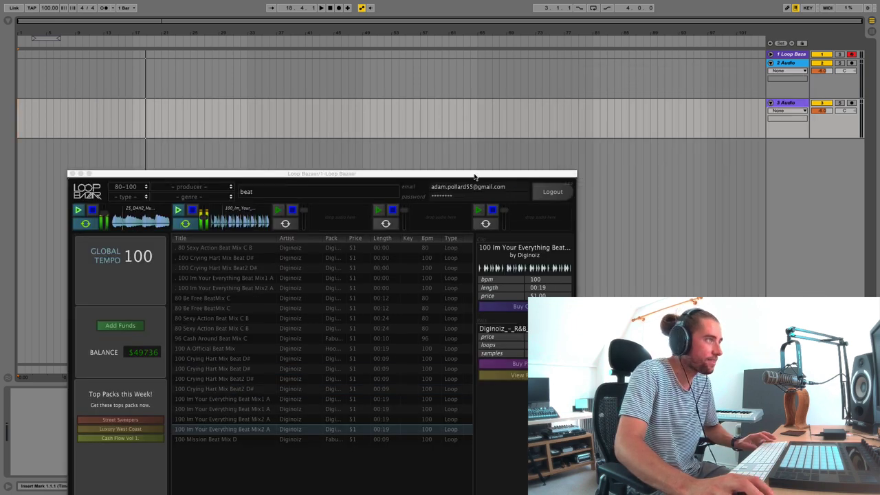
{"action": "left_click_drag", "start_coordinate": [474, 176], "coordinate": [482, 154]}
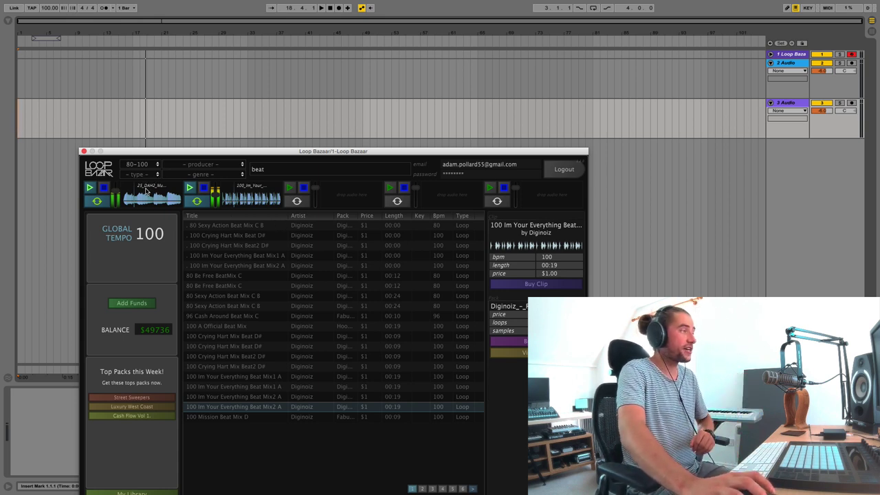
Step: Place the second slot's beat loop on the first audio track and the first slot's music loop on the second, both at bar 17
{"action": "left_click_drag", "start_coordinate": [242, 198], "coordinate": [135, 90]}
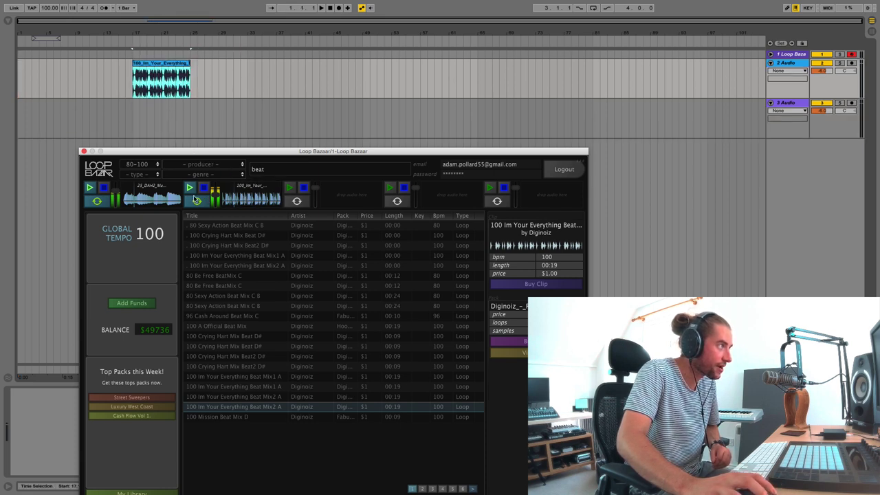
{"action": "left_click_drag", "start_coordinate": [163, 203], "coordinate": [138, 128]}
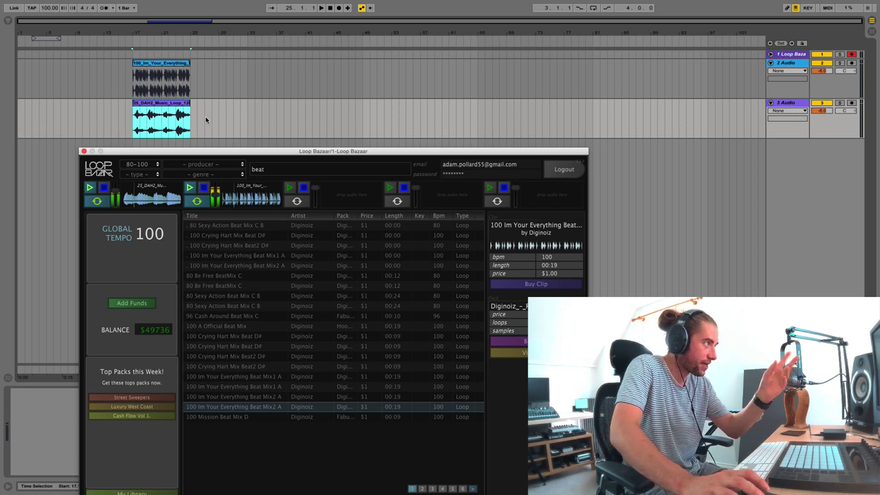
{"action": "left_click", "coordinate": [153, 120]}
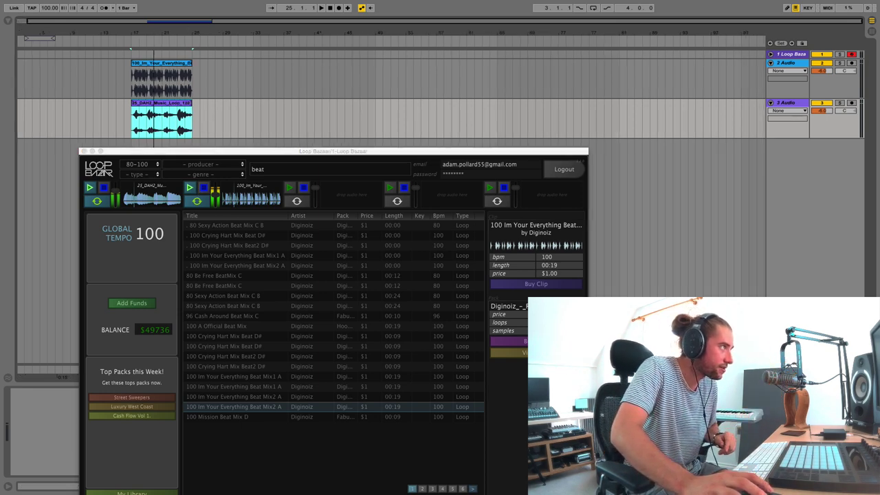
{"action": "key", "text": "plus"}
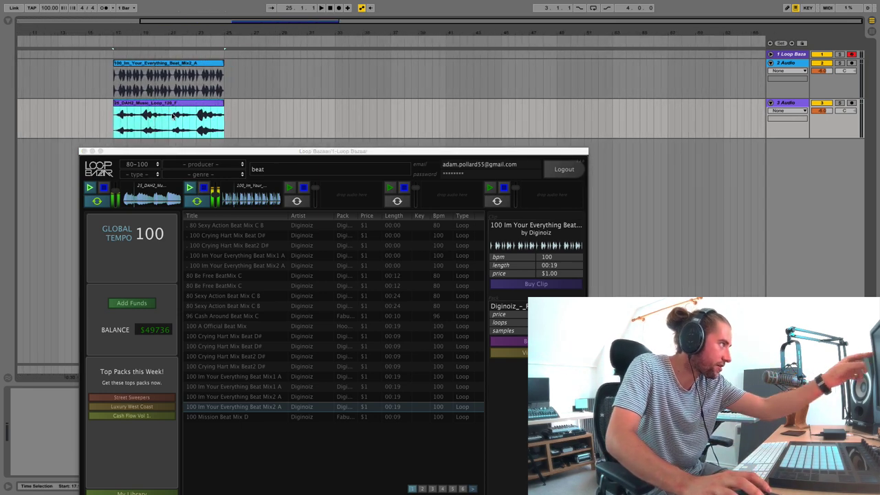
Step: Delete the Loop Bazaar track from the arrangement
{"action": "left_click", "coordinate": [787, 54]}
{"action": "key", "text": "Delete"}
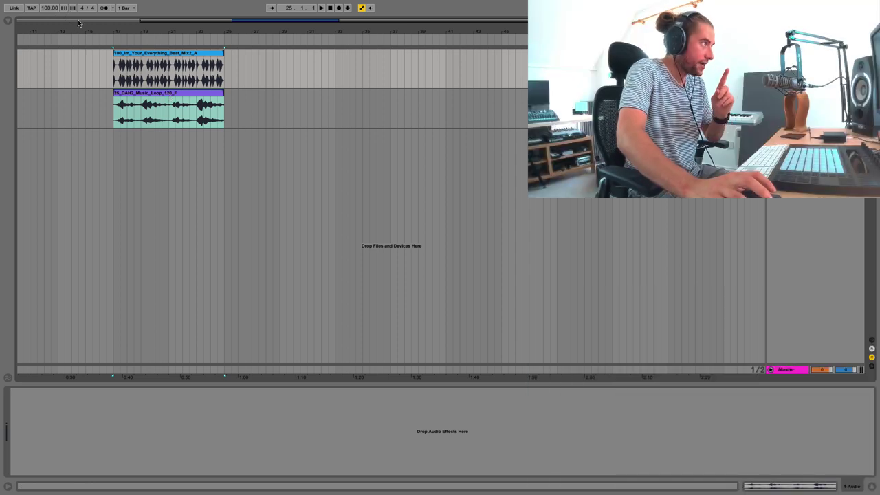
Step: Set the music loop clip's warp mode to Complex Pro and play the arrangement to check it
{"action": "left_click", "coordinate": [199, 113]}
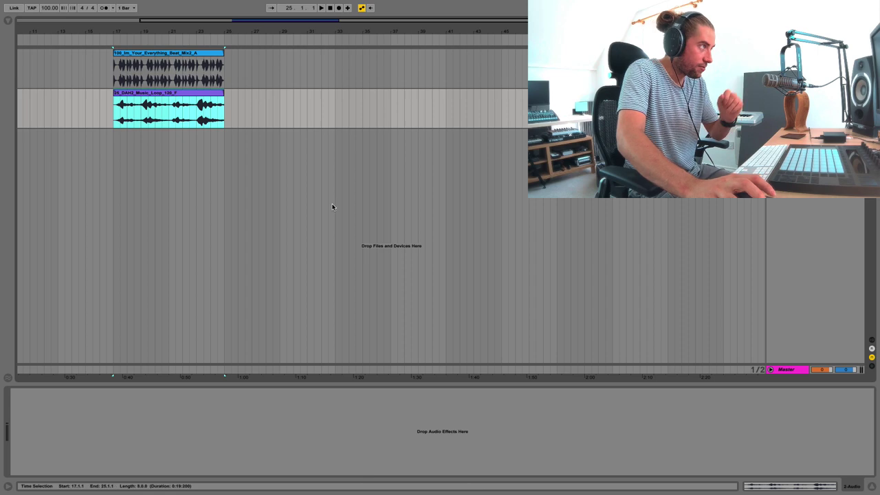
{"action": "left_click", "coordinate": [748, 483]}
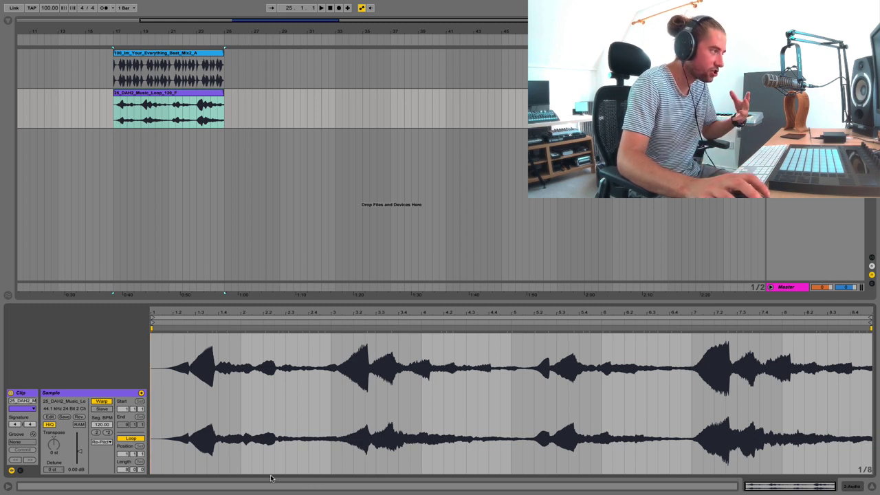
{"action": "left_click", "coordinate": [101, 442]}
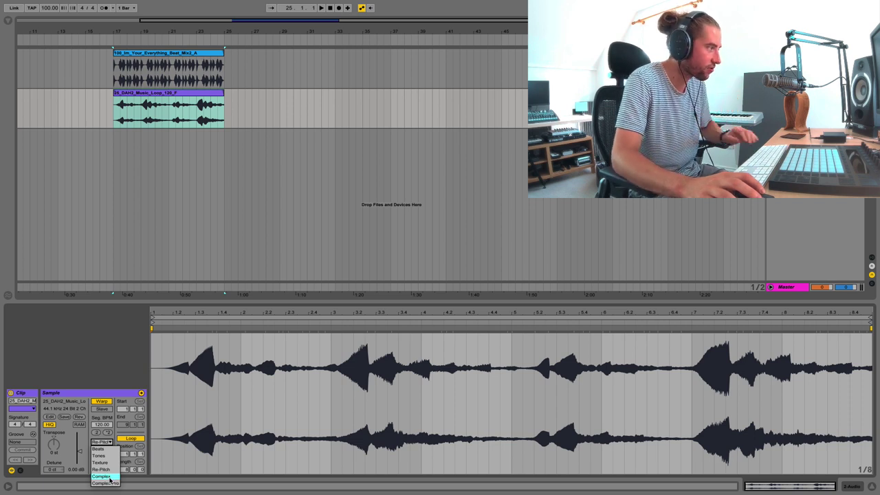
{"action": "left_click", "coordinate": [110, 484]}
{"action": "key", "text": "space"}
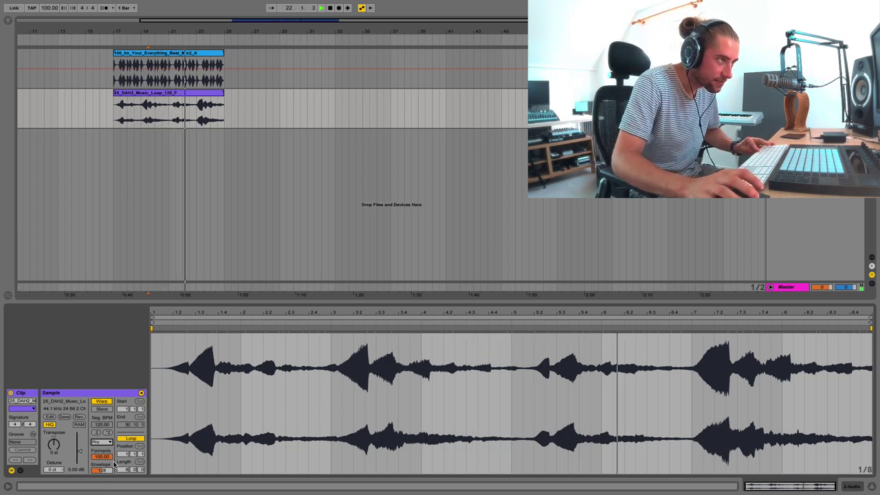
{"action": "key", "text": "space"}
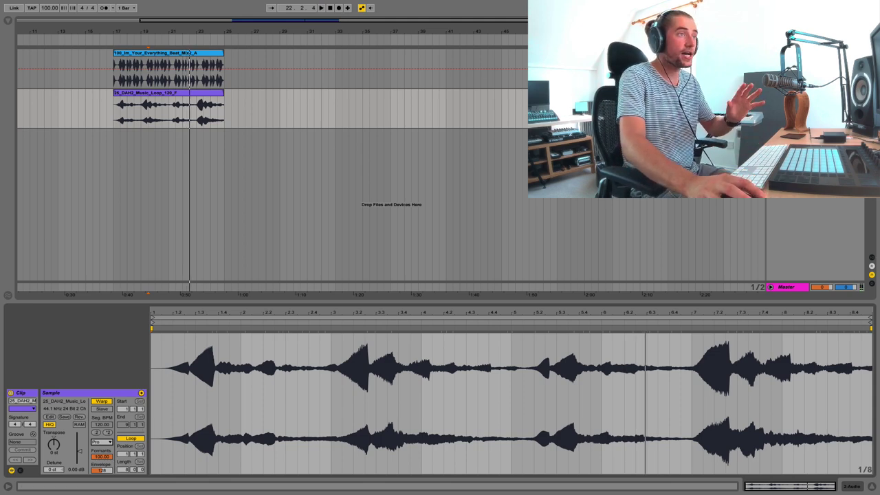
Step: Loop the arrangement over the two clips for 8 bars from bar 17 and play them together
{"action": "left_click", "coordinate": [126, 104]}
{"action": "left_click", "coordinate": [122, 92]}
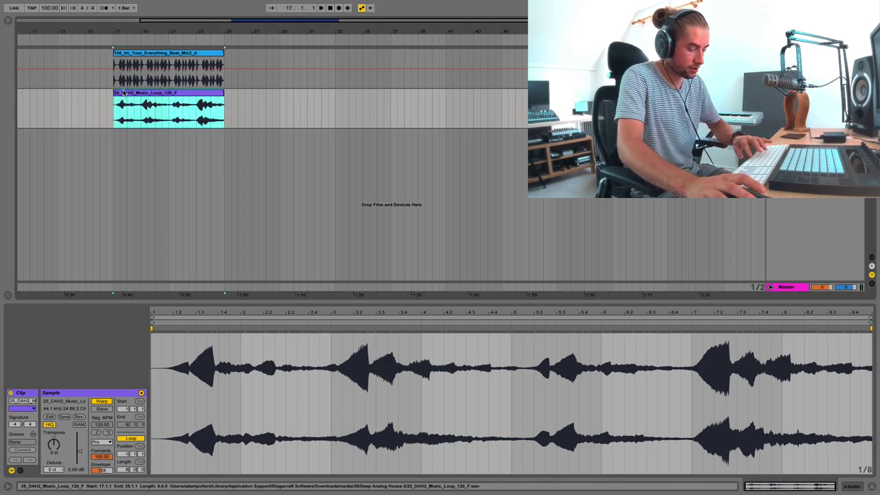
{"action": "left_click", "coordinate": [113, 98]}
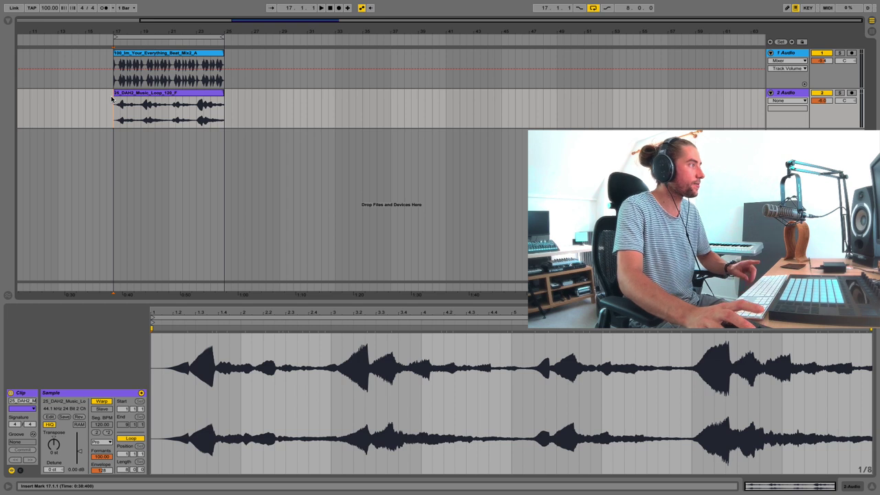
{"action": "key", "text": "space"}
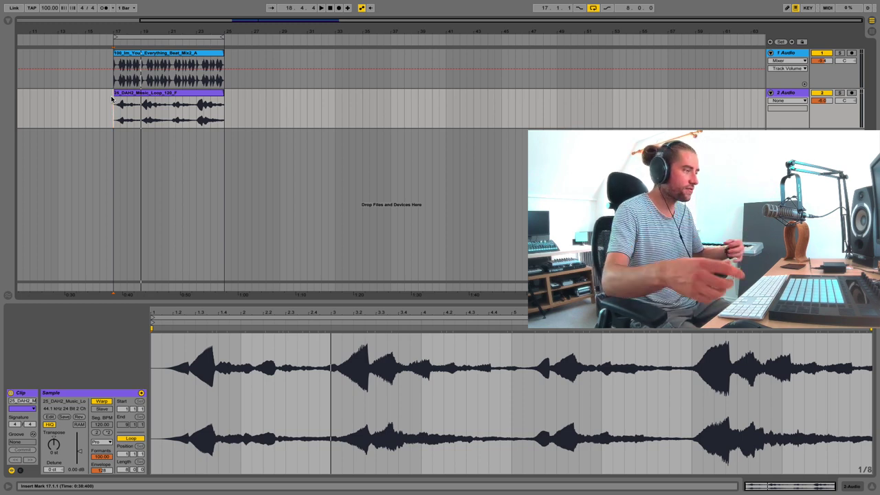
{"action": "mouse_move", "coordinate": [137, 31]}
{"action": "left_mouse_down"}
{"action": "mouse_move", "coordinate": [134, 41]}
{"action": "mouse_move", "coordinate": [131, 26]}
{"action": "left_mouse_up"}
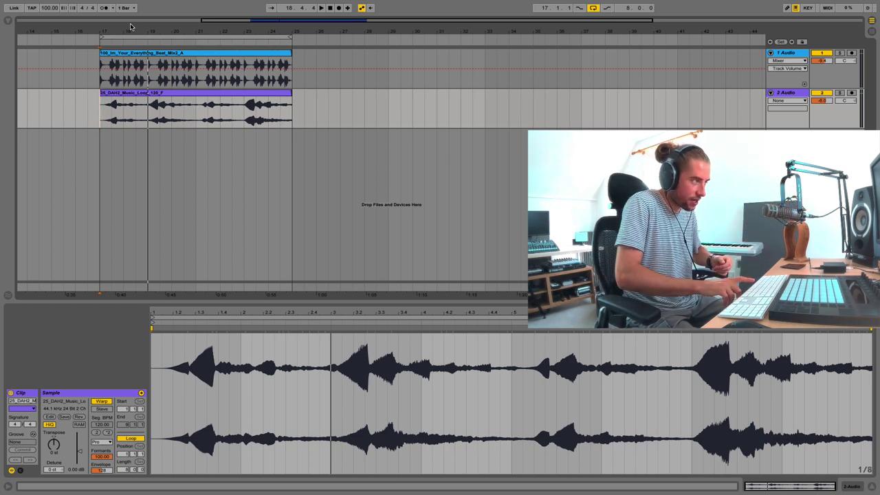
{"action": "key", "text": "space"}
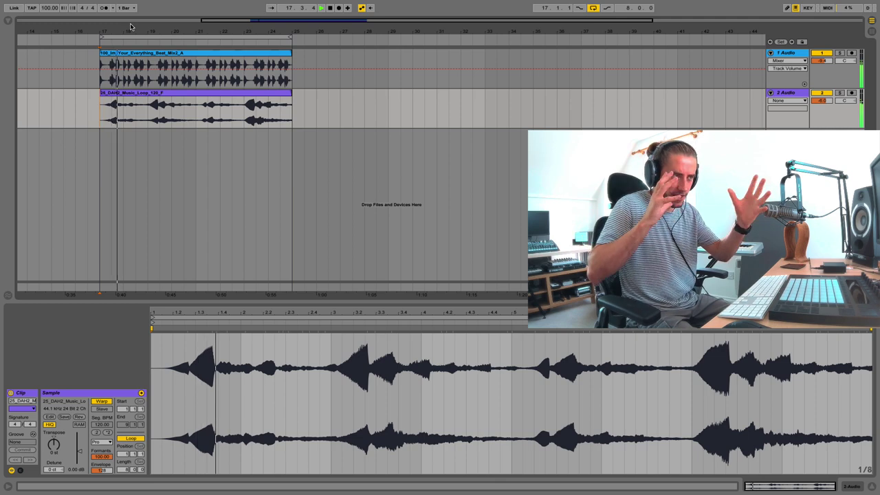